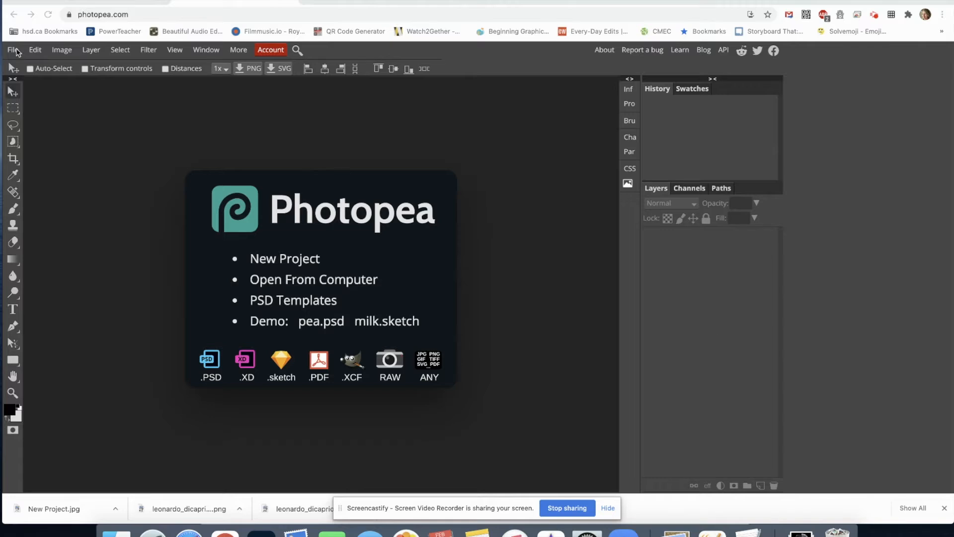
# Start a new project named "text" with its dimensions measured in inches
pyautogui.click(14, 51)
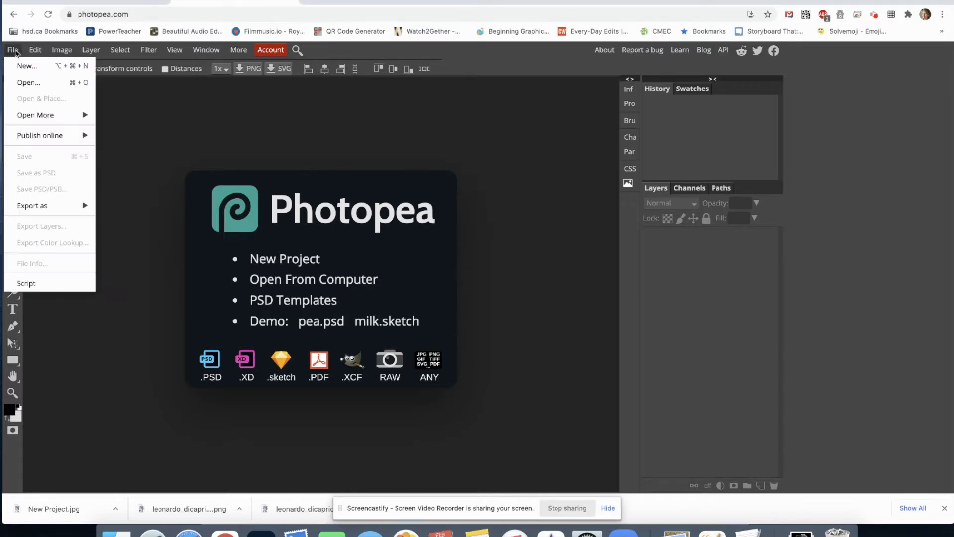
pyautogui.click(27, 65)
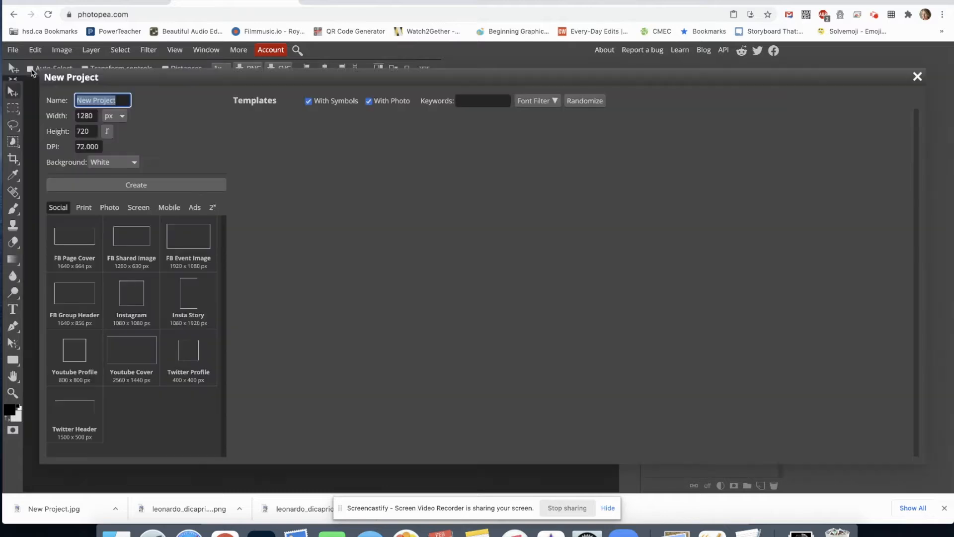
pyautogui.write('text')
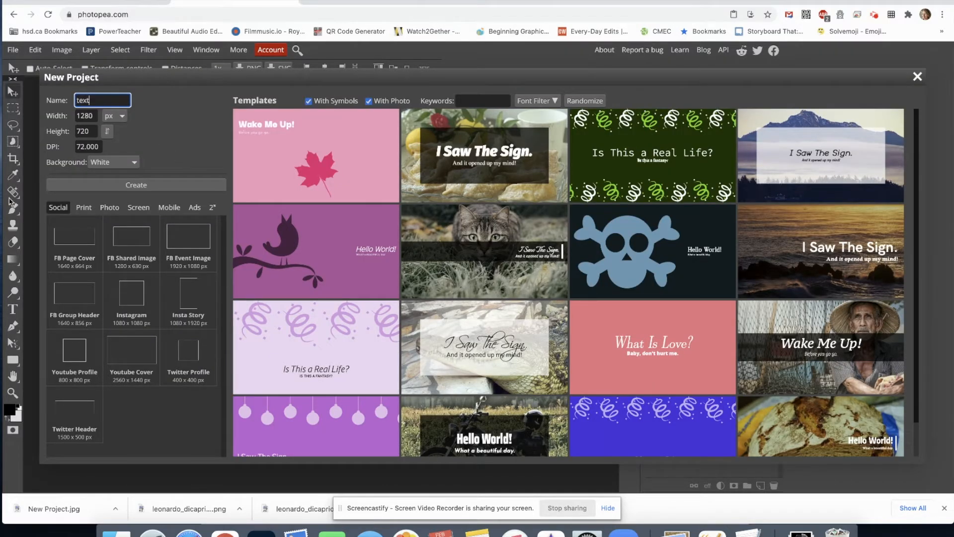
pyautogui.click(121, 117)
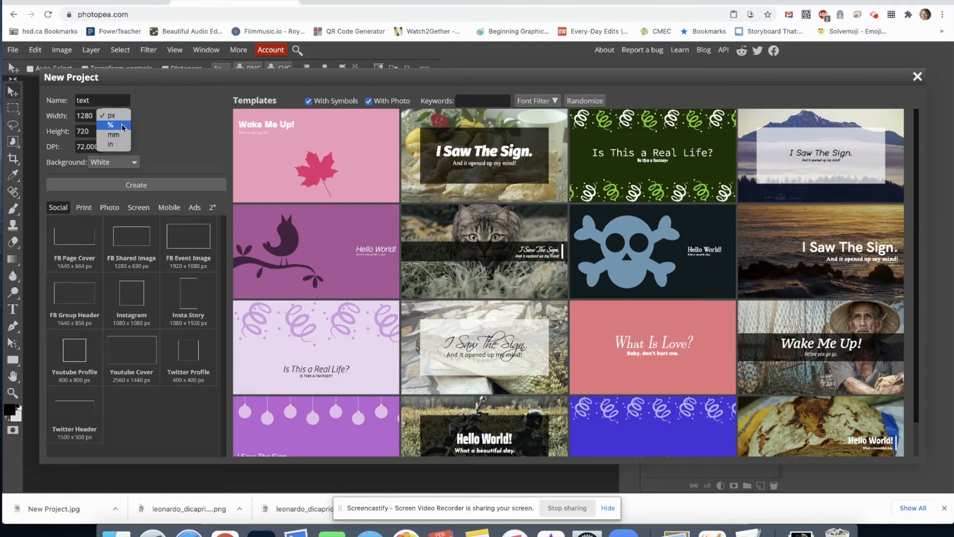
pyautogui.click(110, 144)
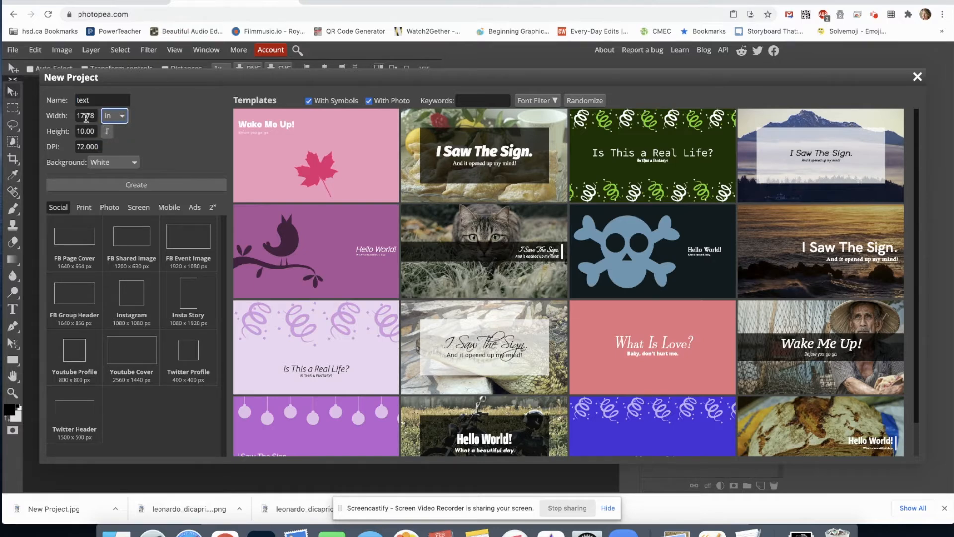
# Set the page to 8.5 by 11 inches at 150 DPI and create the document
pyautogui.moveTo(77, 116); pyautogui.dragTo(109, 118)
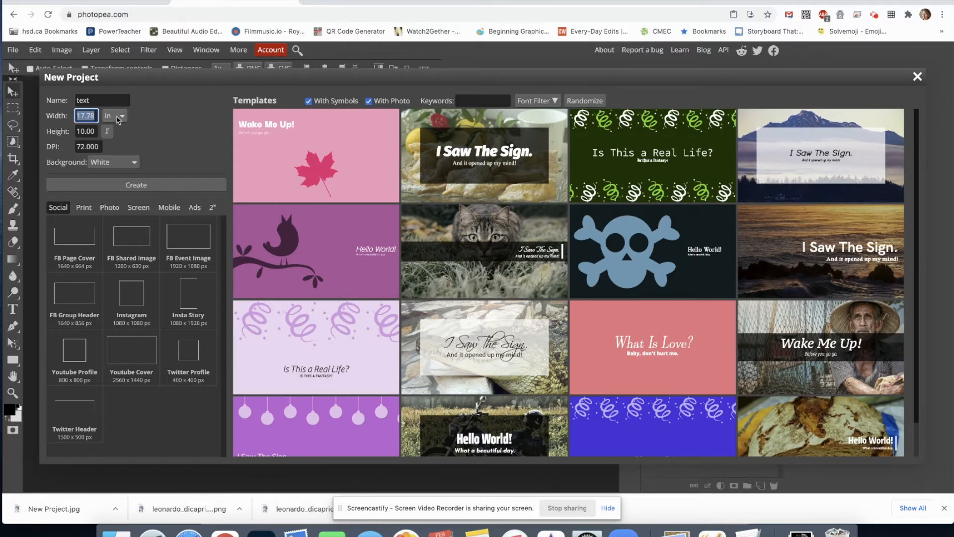
pyautogui.write('8.5')
pyautogui.click(93, 132)
pyautogui.write('11')
pyautogui.press('Return')
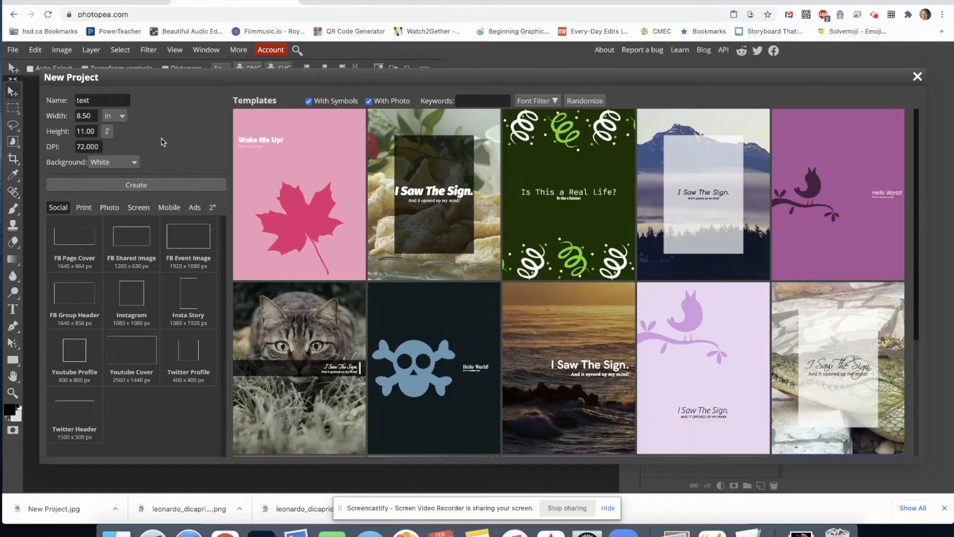
pyautogui.click(77, 147)
pyautogui.write('150')
pyautogui.click(205, 189)
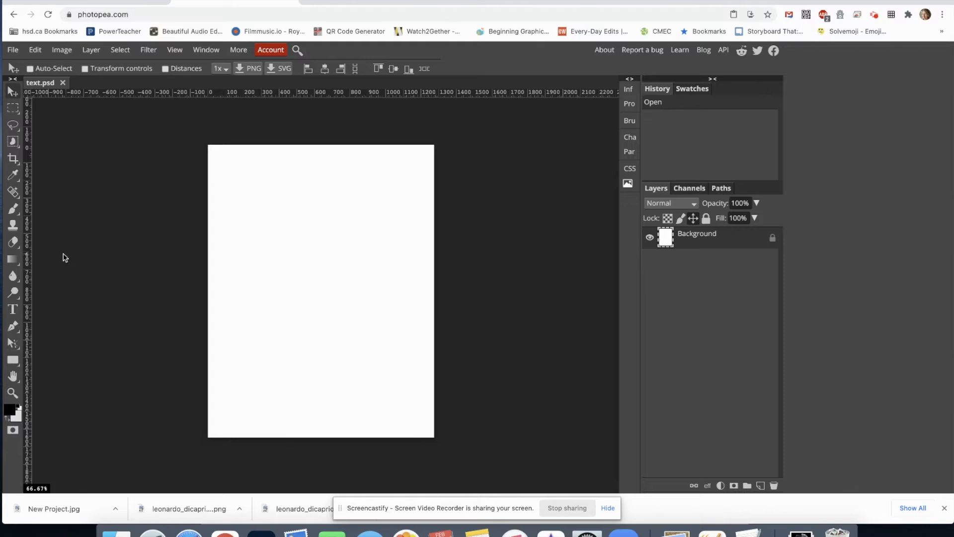
# Show the character settings and add the text "Hello There" on two lines in the upper part of the page
pyautogui.click(13, 311)
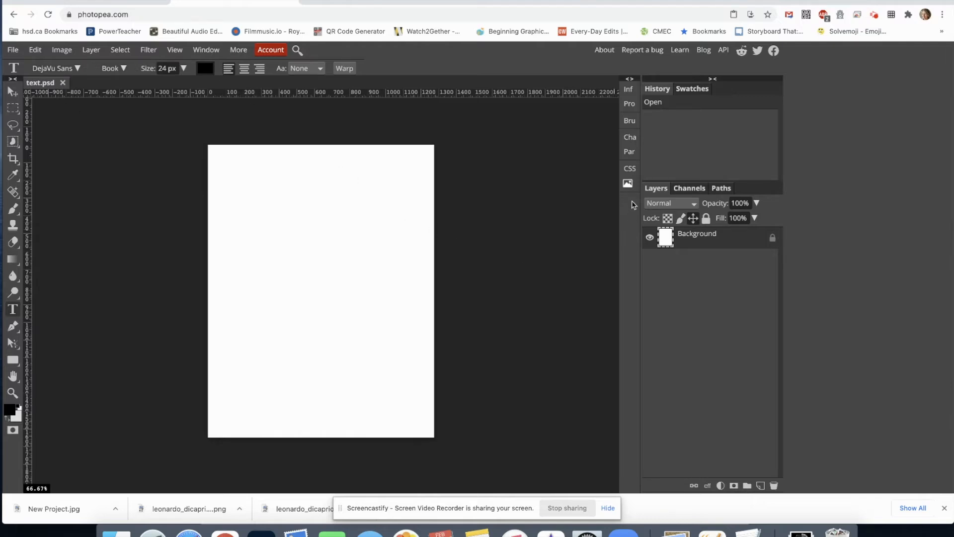
pyautogui.click(630, 139)
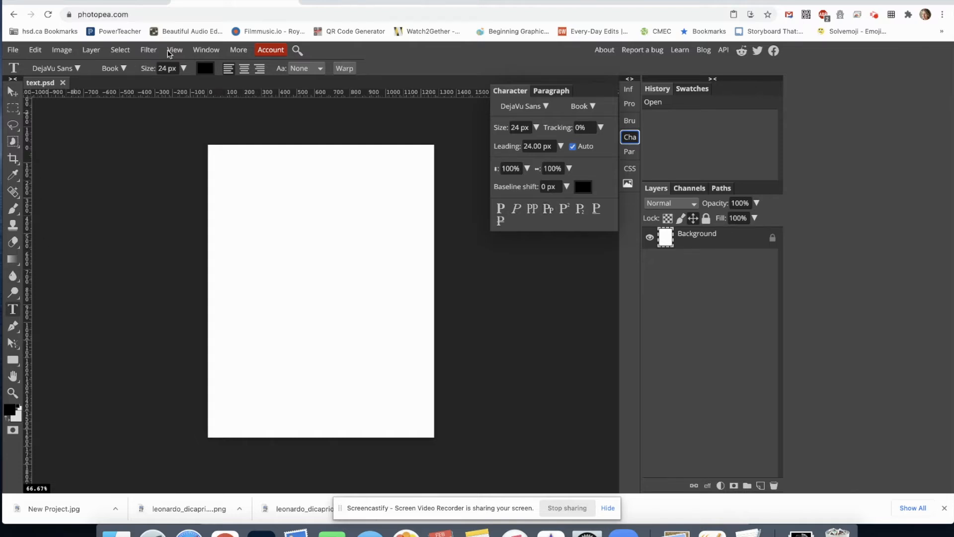
pyautogui.click(276, 208)
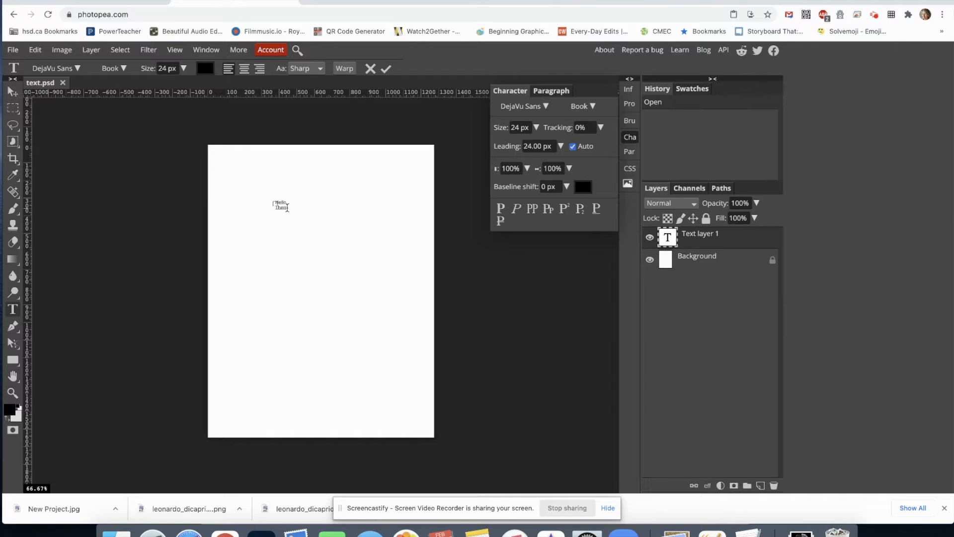
# Select both lines of the text and enlarge the font size to 252 px
pyautogui.moveTo(282, 207); pyautogui.dragTo(258, 211)
pyautogui.click(184, 70)
pyautogui.moveTo(170, 85)
pyautogui.mouseDown()
pyautogui.moveTo(200, 89)
pyautogui.moveTo(166, 89)
pyautogui.mouseUp()
pyautogui.moveTo(144, 69); pyautogui.dragTo(244, 71)
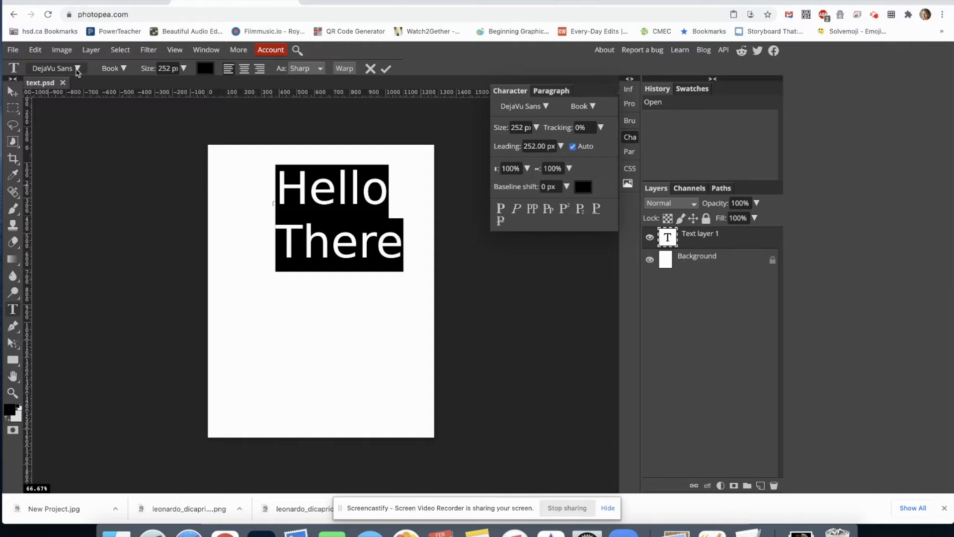
# Change the font of the "Hello There" text to Coiny with the Regular style
pyautogui.click(53, 71)
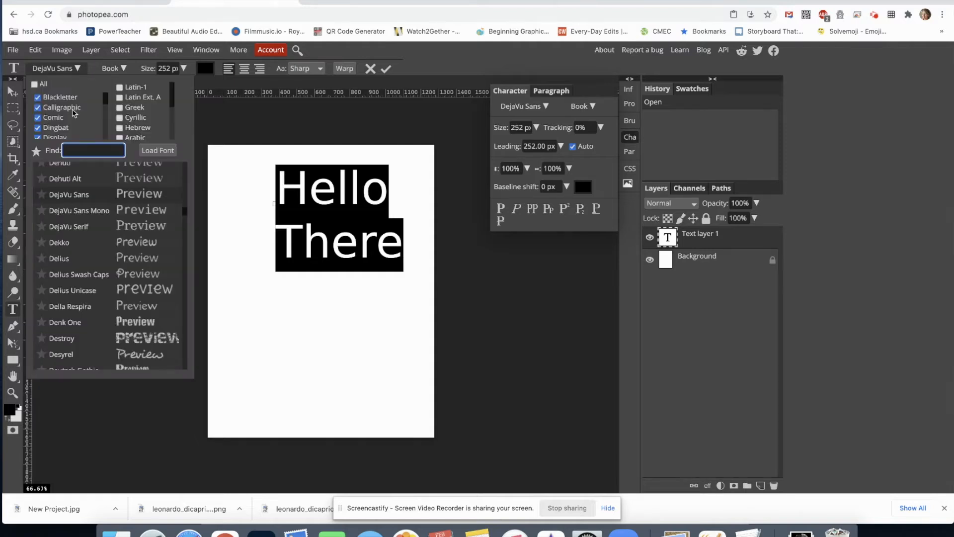
pyautogui.scroll(5, 88, 271)
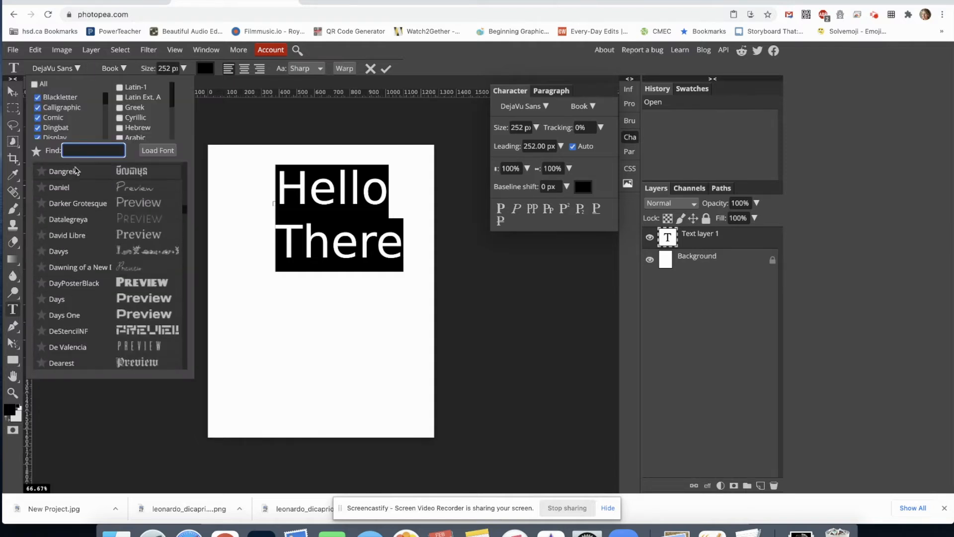
pyautogui.scroll(10, 105, 259)
pyautogui.scroll(5, 104, 259)
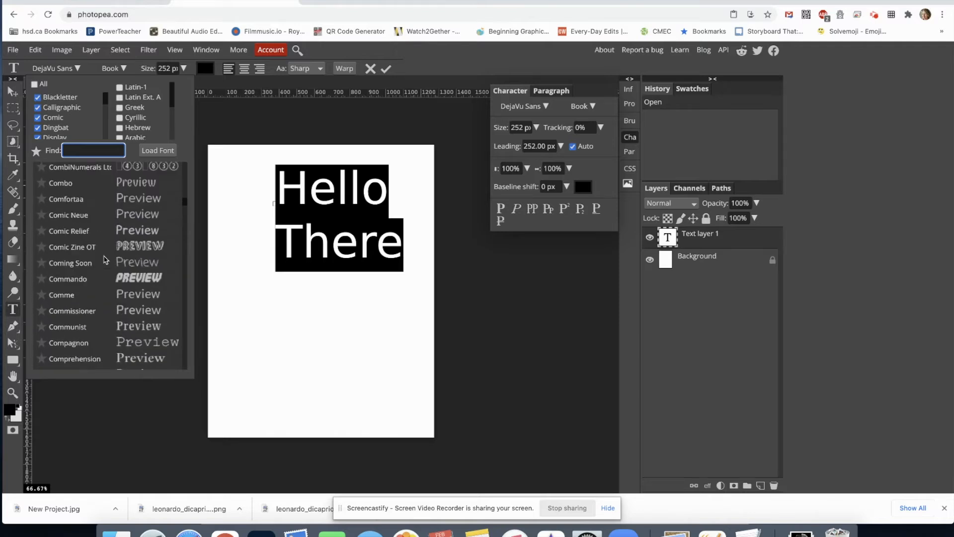
pyautogui.scroll(1, 105, 259)
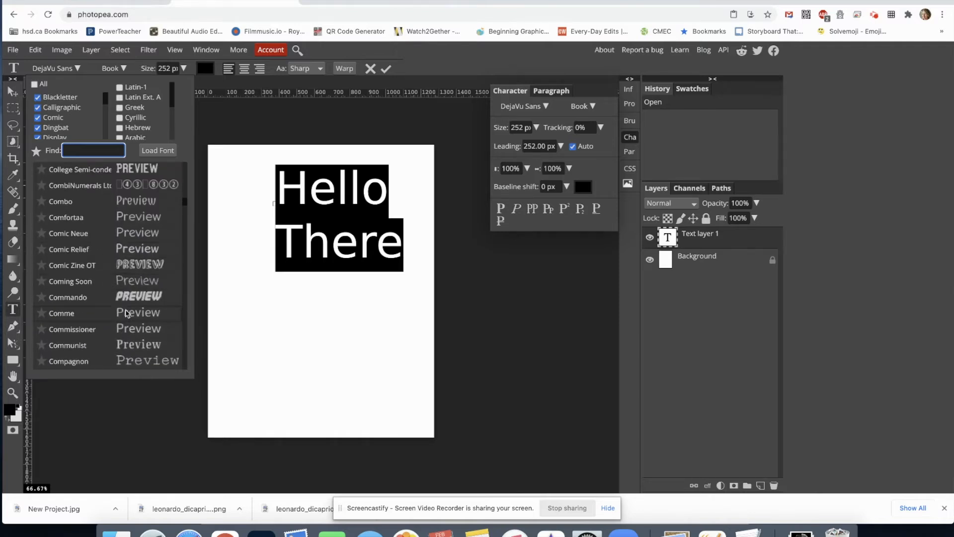
pyautogui.scroll(5, 119, 233)
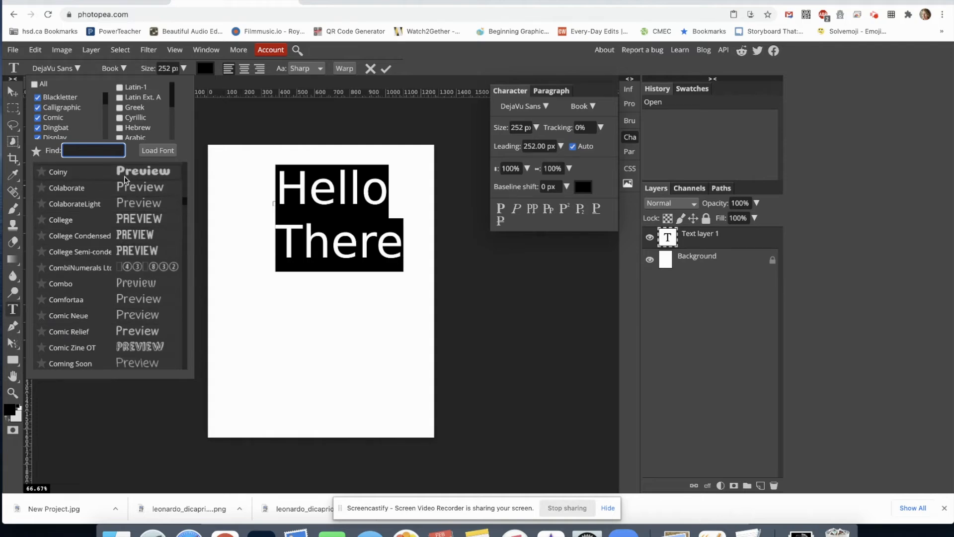
pyautogui.click(125, 172)
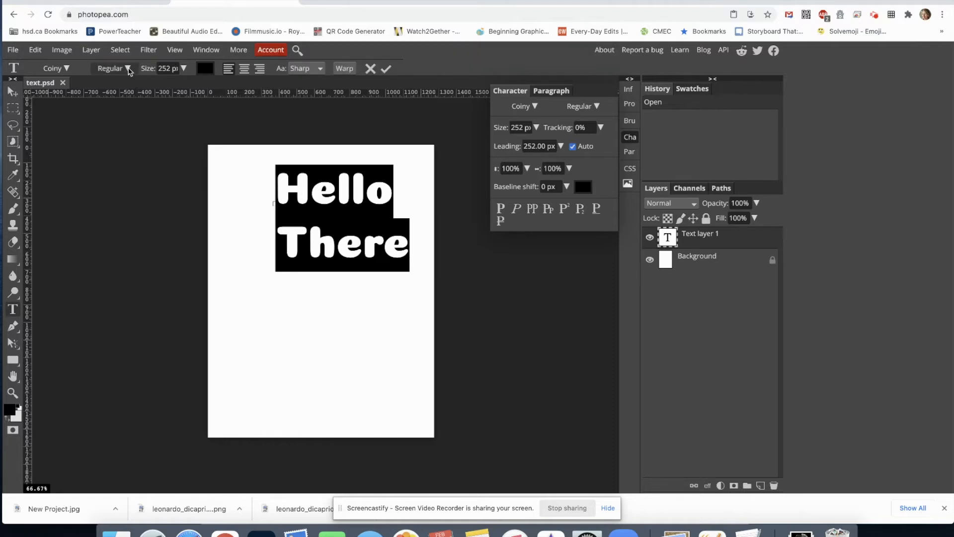
pyautogui.click(128, 70)
pyautogui.click(113, 89)
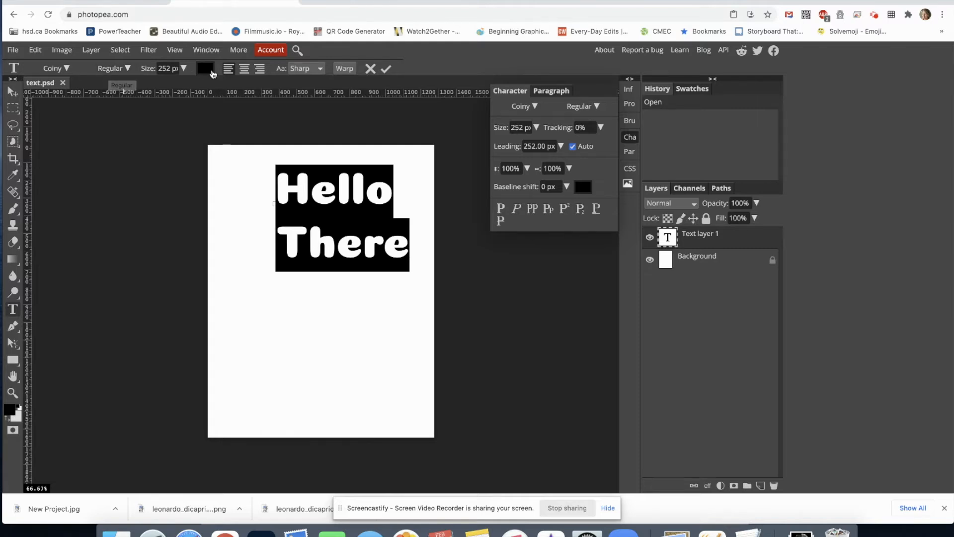
# Recolor the selected text dark blue, hex 0b4166
pyautogui.click(208, 73)
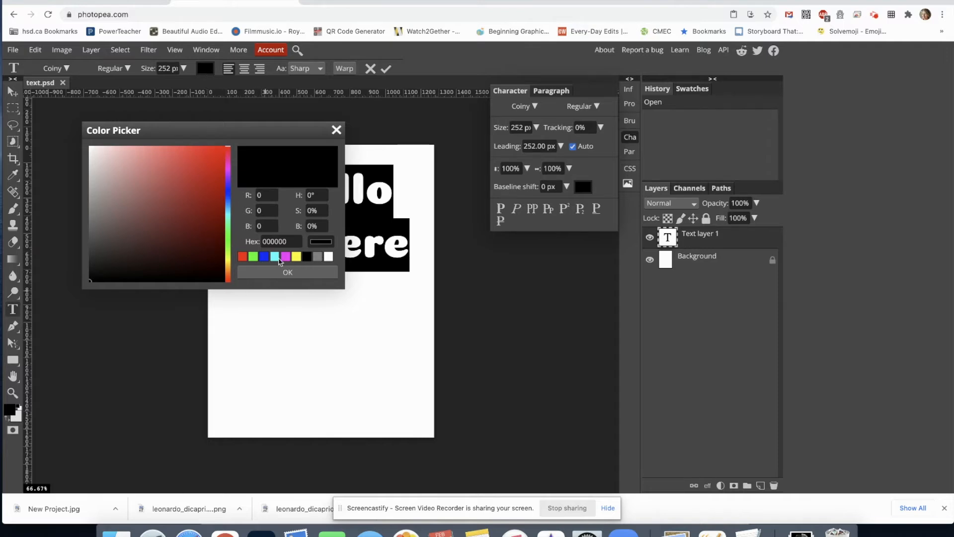
pyautogui.moveTo(229, 193); pyautogui.dragTo(228, 208)
pyautogui.moveTo(181, 172); pyautogui.dragTo(203, 168)
pyautogui.moveTo(204, 212)
pyautogui.mouseDown()
pyautogui.moveTo(203, 251)
pyautogui.moveTo(181, 227)
pyautogui.mouseUp()
pyautogui.click(209, 227)
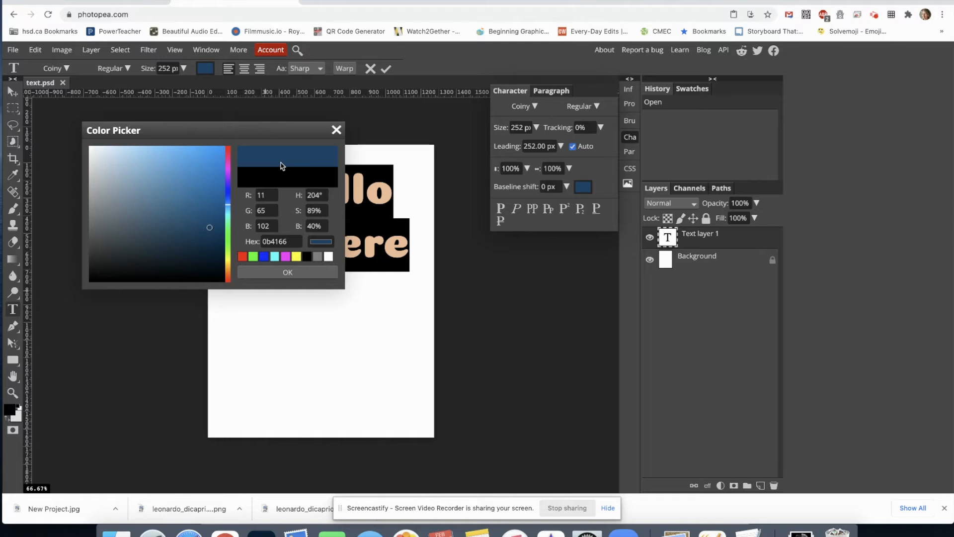
pyautogui.click(273, 273)
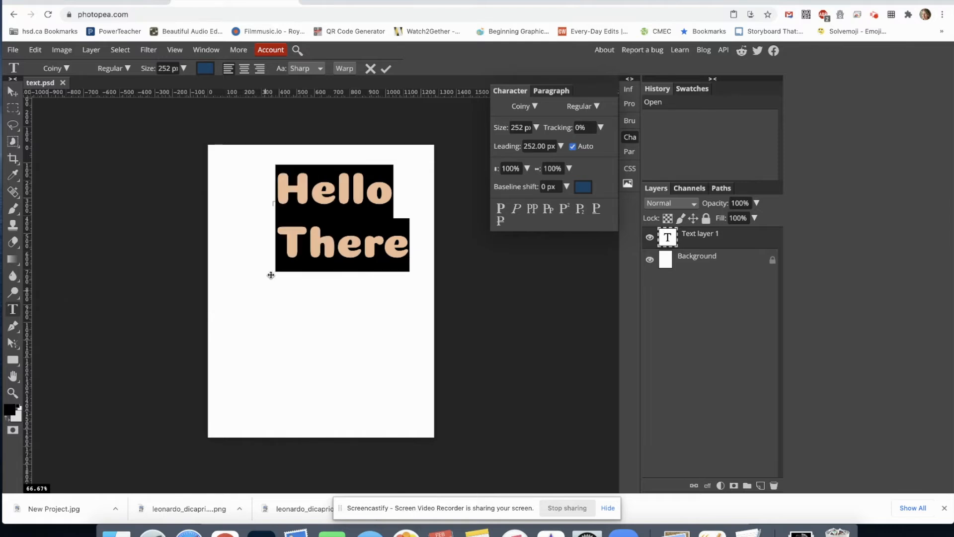
# Commit the text edit and move the "Hello There" layer slightly left on the page
pyautogui.click(387, 70)
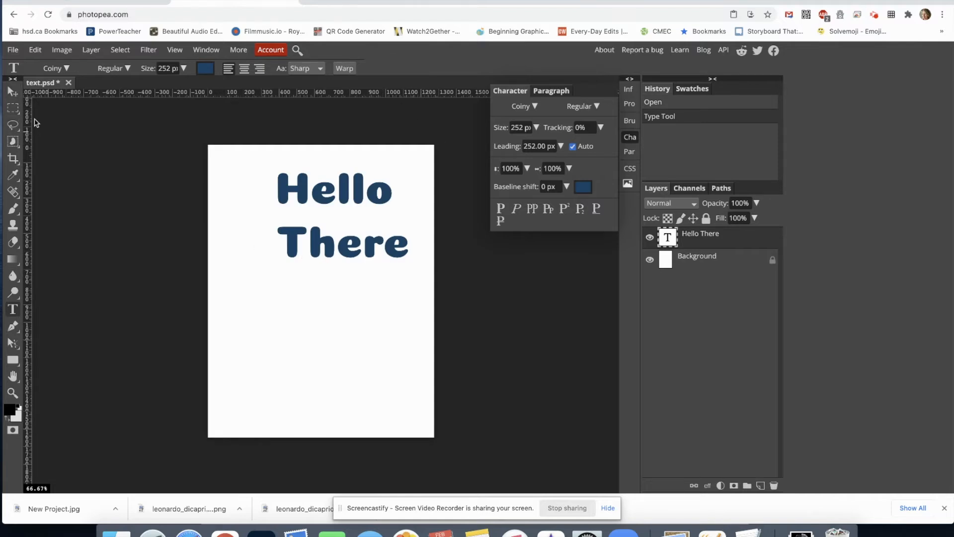
pyautogui.click(12, 91)
pyautogui.moveTo(329, 193); pyautogui.dragTo(298, 194)
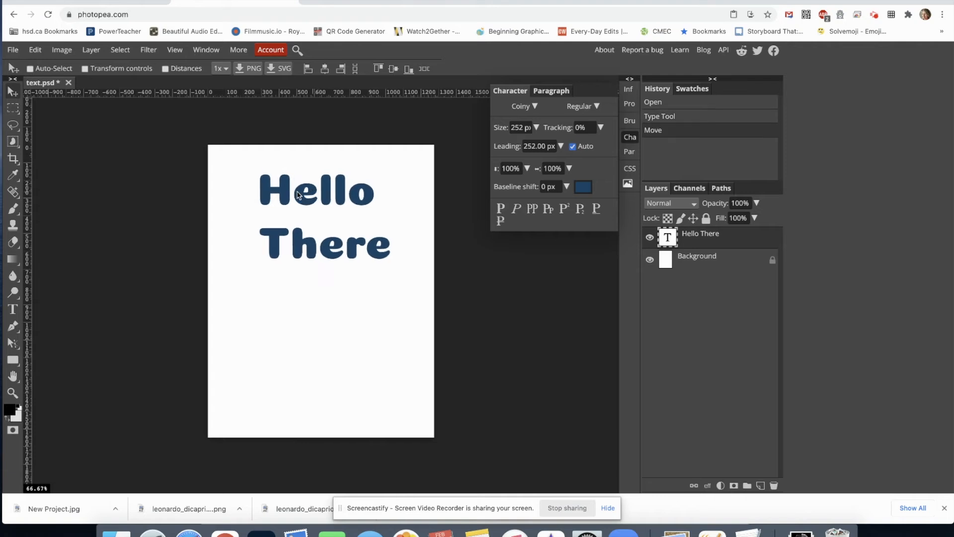
# Reselect all of the "Hello There" text for editing and set its tracking to -9%
pyautogui.click(12, 309)
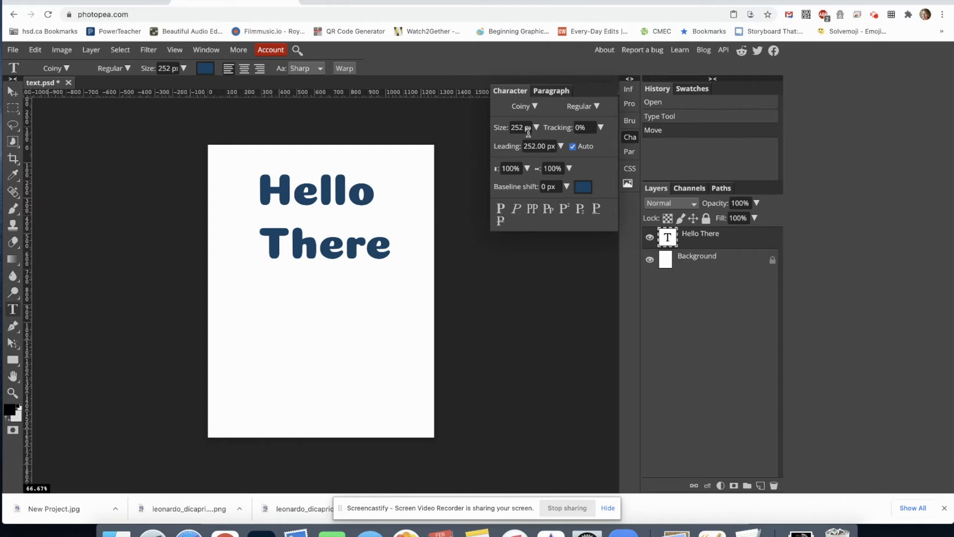
pyautogui.moveTo(391, 251); pyautogui.dragTo(235, 184)
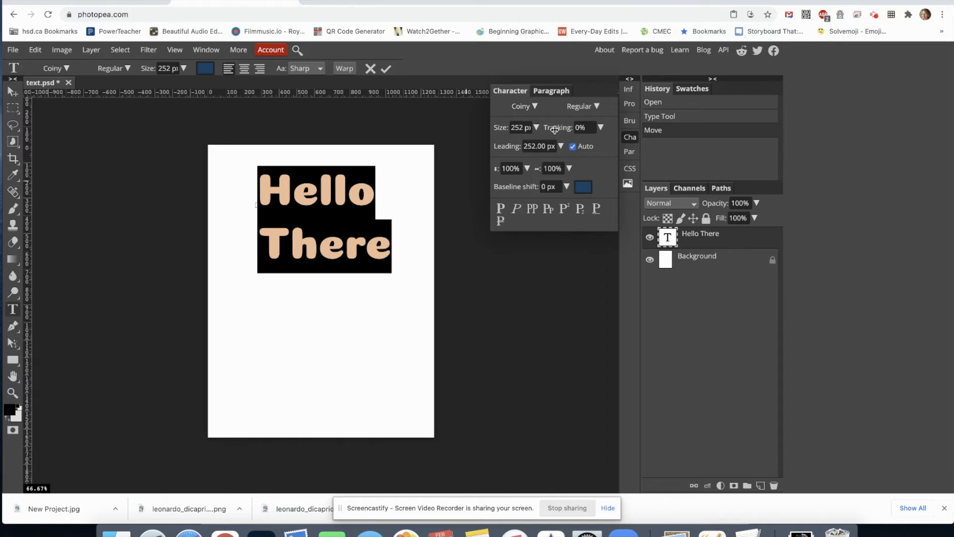
pyautogui.moveTo(555, 129); pyautogui.dragTo(560, 130)
pyautogui.moveTo(558, 128); pyautogui.dragTo(555, 130)
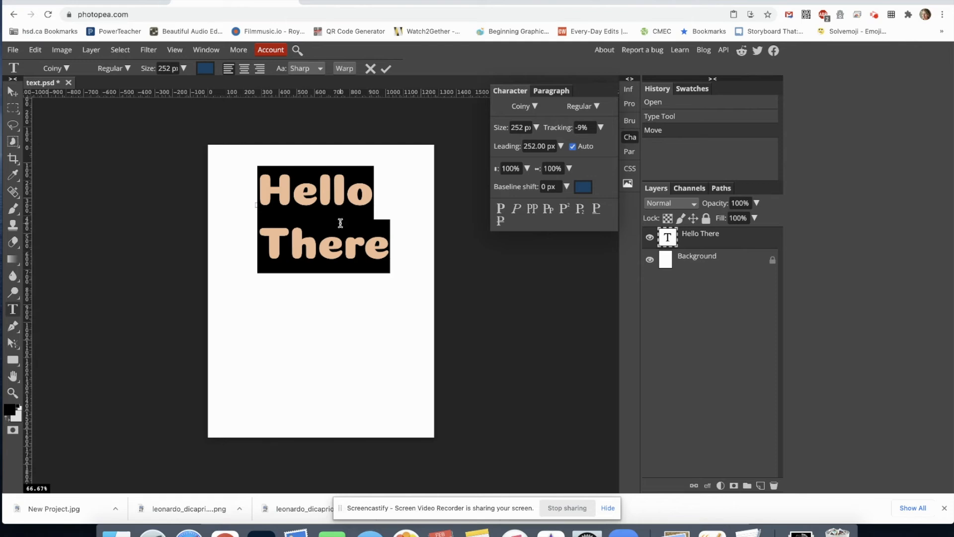
# Bring the two text lines closer together by setting the leading to 186 px
pyautogui.click(560, 146)
pyautogui.moveTo(563, 159)
pyautogui.mouseDown()
pyautogui.moveTo(554, 163)
pyautogui.moveTo(569, 166)
pyautogui.moveTo(531, 165)
pyautogui.moveTo(562, 166)
pyautogui.mouseUp()
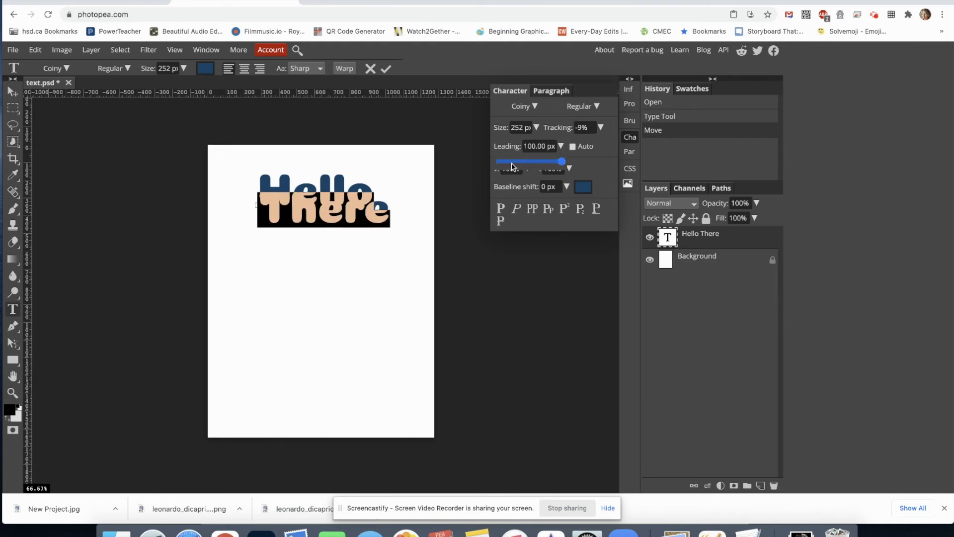
pyautogui.moveTo(506, 148); pyautogui.dragTo(562, 151)
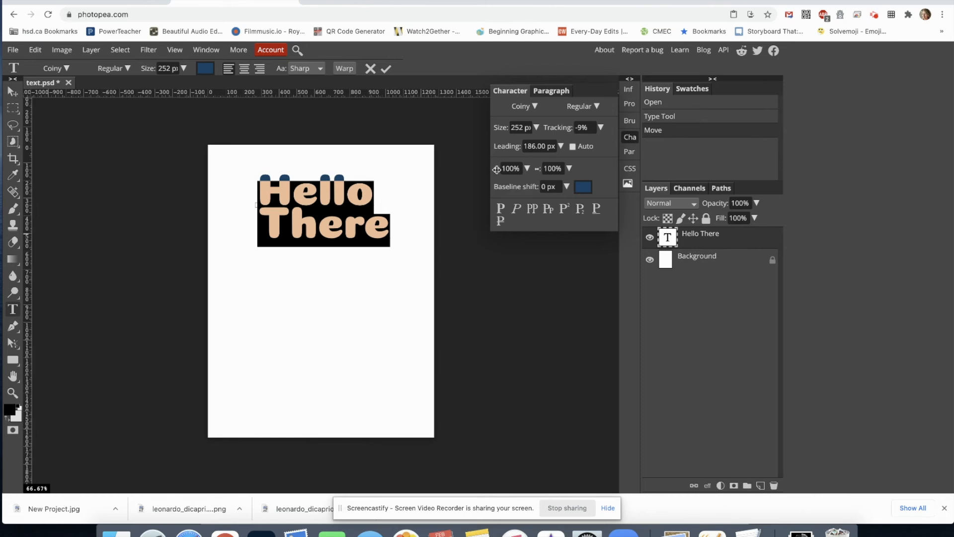
# Stretch the text to 157% vertical and 132% horizontal scale, with the leading set to 292 px
pyautogui.moveTo(501, 172); pyautogui.dragTo(508, 169)
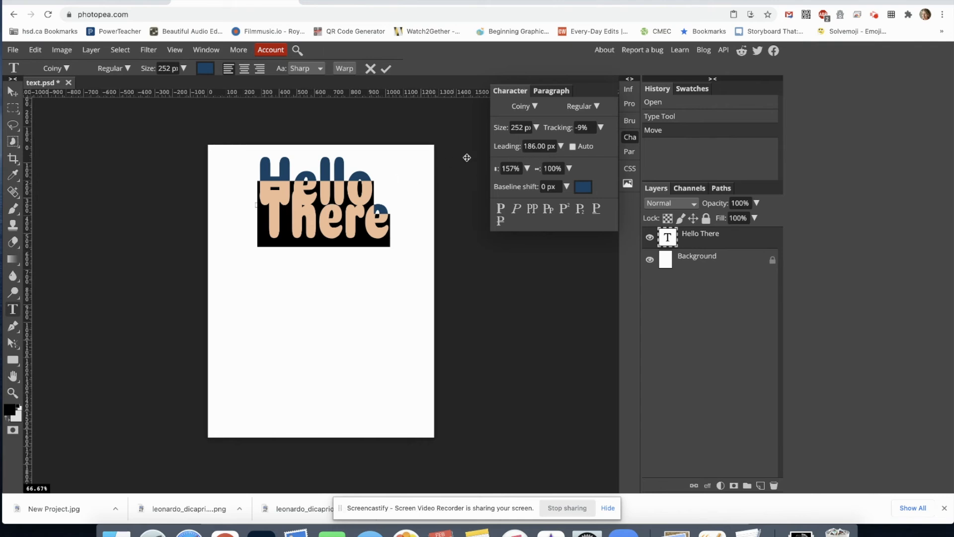
pyautogui.moveTo(500, 148); pyautogui.dragTo(570, 150)
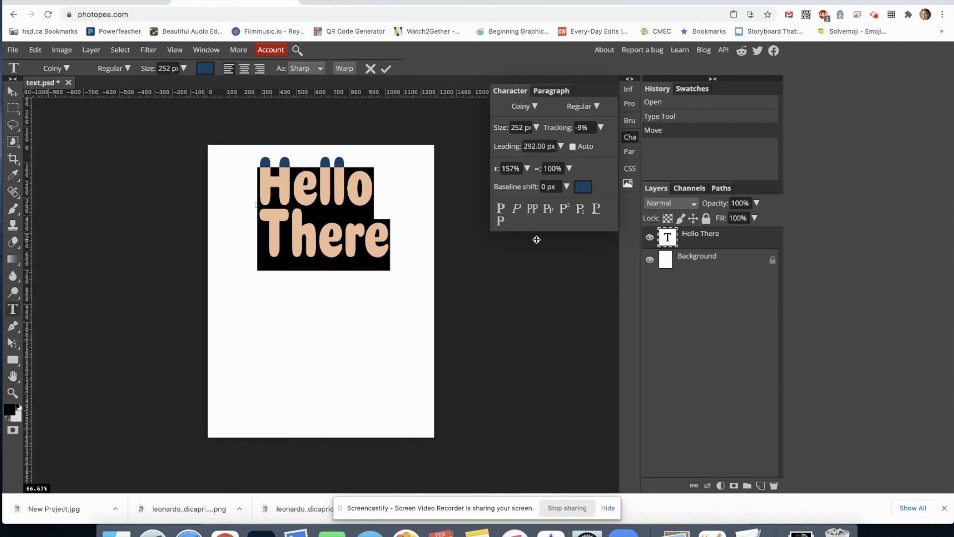
pyautogui.moveTo(536, 171); pyautogui.dragTo(545, 171)
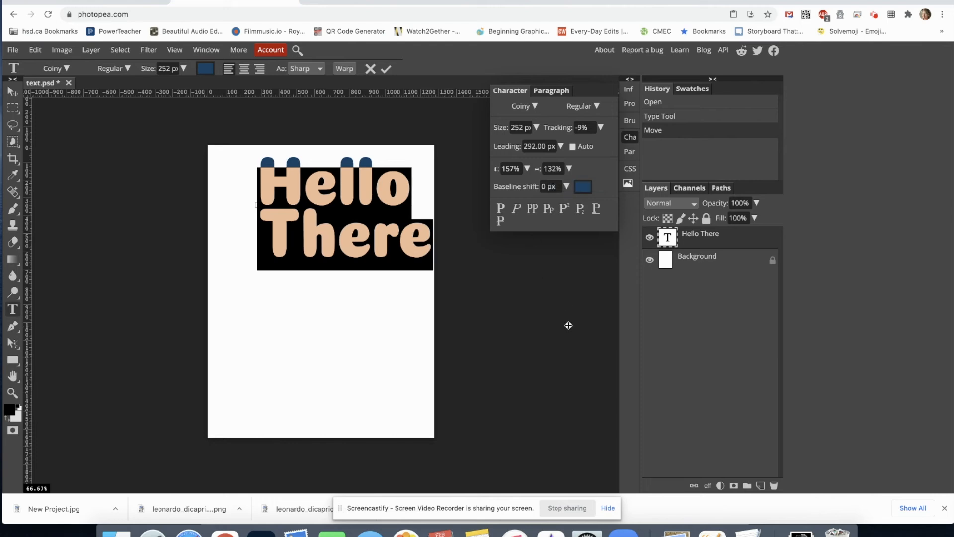
# Try faux italic and all caps on the selected text, switching each one back off
pyautogui.click(517, 213)
pyautogui.click(517, 213)
pyautogui.click(532, 210)
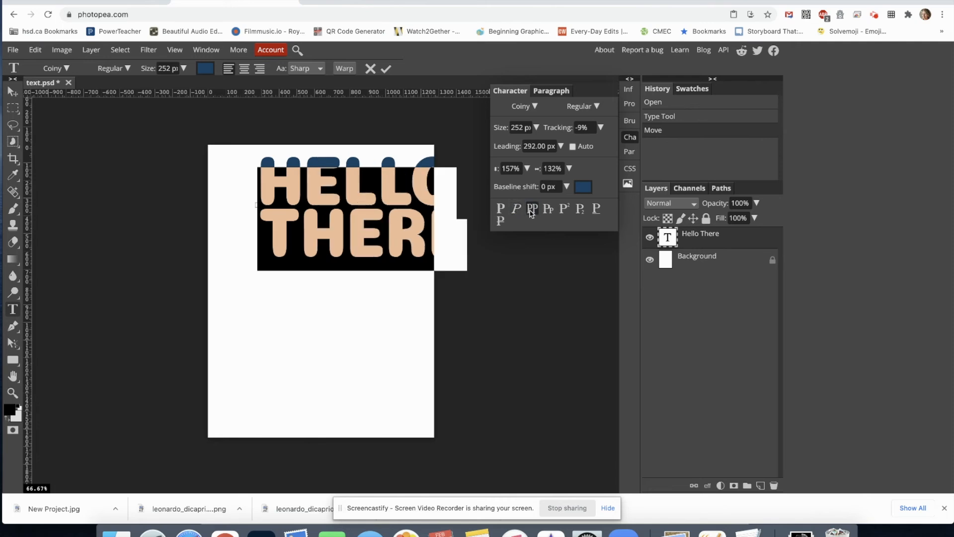
pyautogui.click(531, 211)
pyautogui.click(531, 211)
pyautogui.click(531, 211)
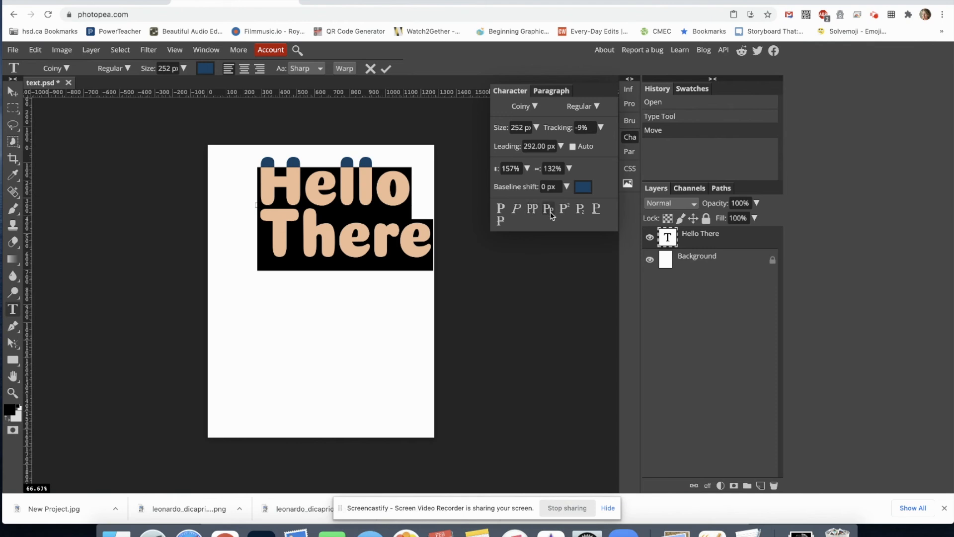
# Apply small caps to the selected "Hello There" text
pyautogui.click(548, 210)
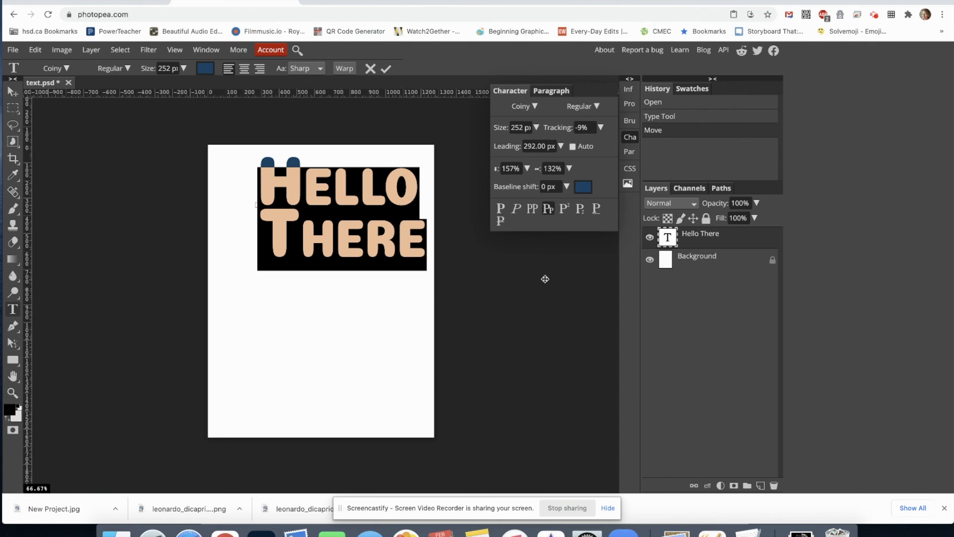
# Commit the small-caps text edit and move the "Hello There" text left so it sits centered across the page
pyautogui.click(386, 68)
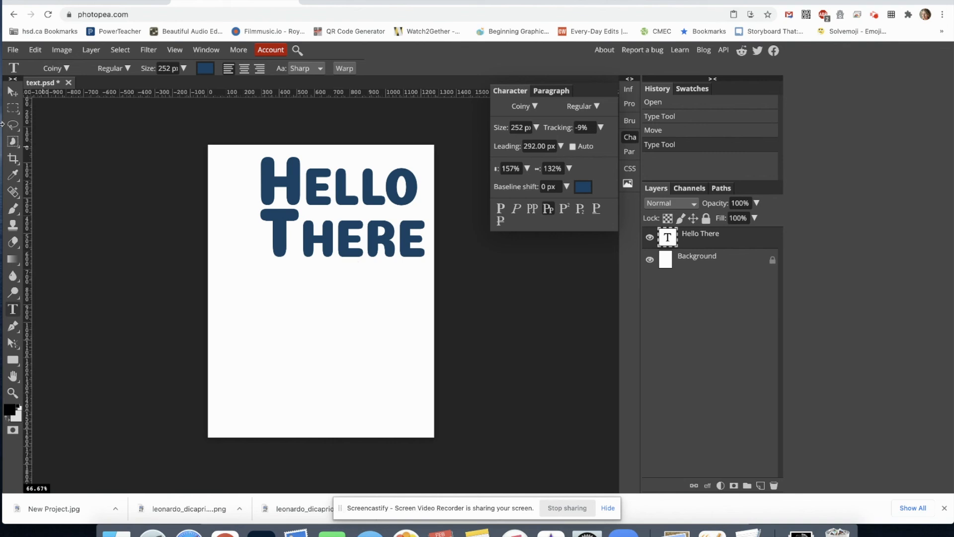
pyautogui.click(12, 91)
pyautogui.moveTo(412, 257); pyautogui.dragTo(390, 257)
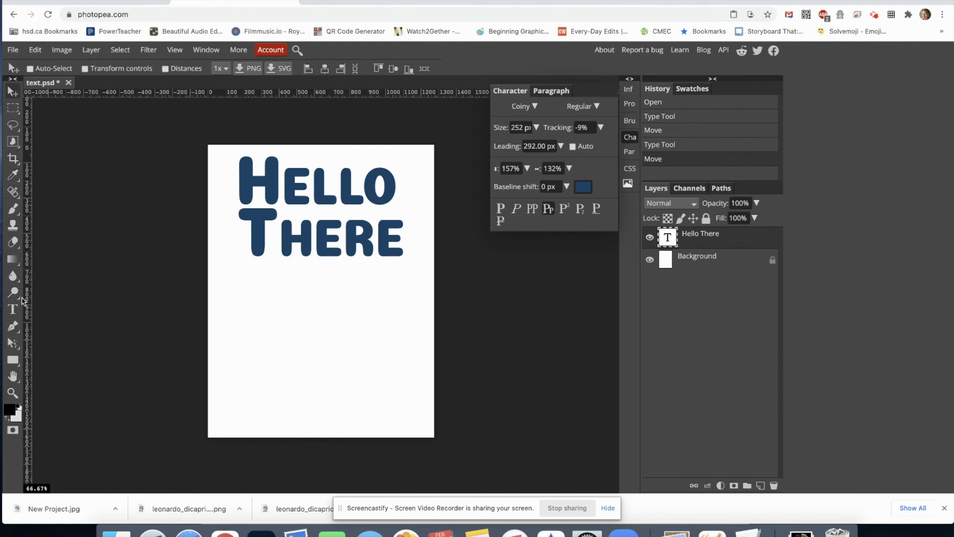
# Reduce only the word "There" on the second line to a font size of 176 px
pyautogui.click(13, 309)
pyautogui.click(281, 242)
pyautogui.moveTo(251, 238); pyautogui.dragTo(415, 239)
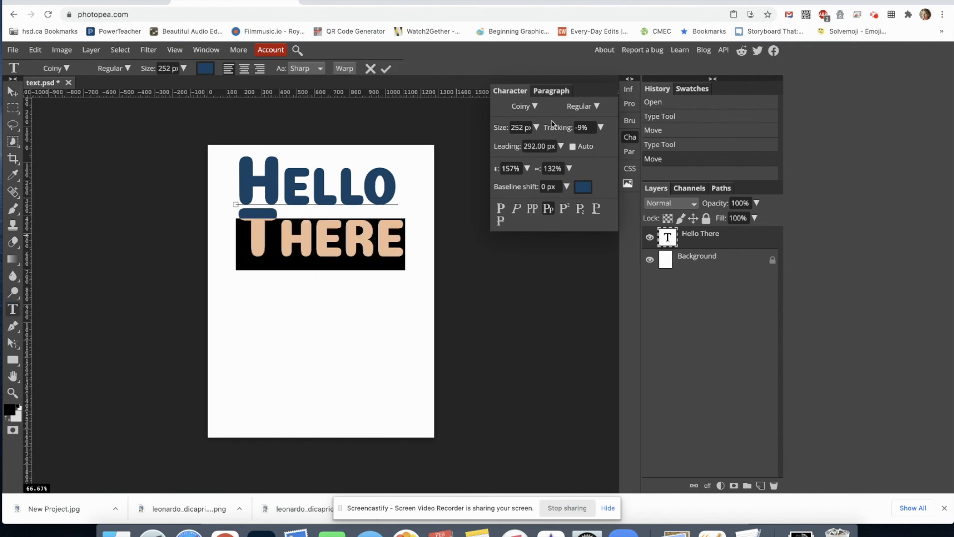
pyautogui.moveTo(507, 135); pyautogui.dragTo(474, 134)
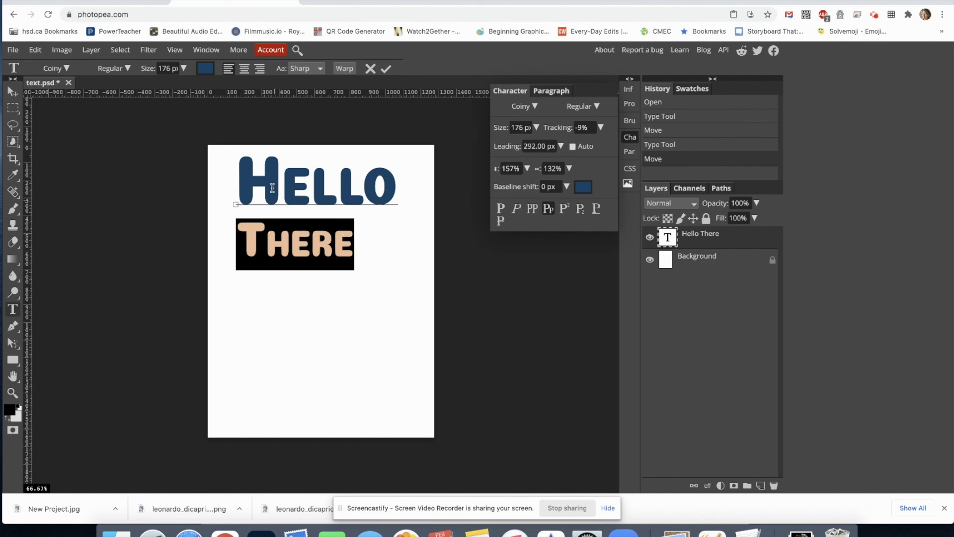
# Tighten the spacing between both text lines by setting the leading to 230 px, and commit the text edit
pyautogui.click(366, 252)
pyautogui.moveTo(281, 252); pyautogui.dragTo(205, 190)
pyautogui.moveTo(503, 147); pyautogui.dragTo(462, 157)
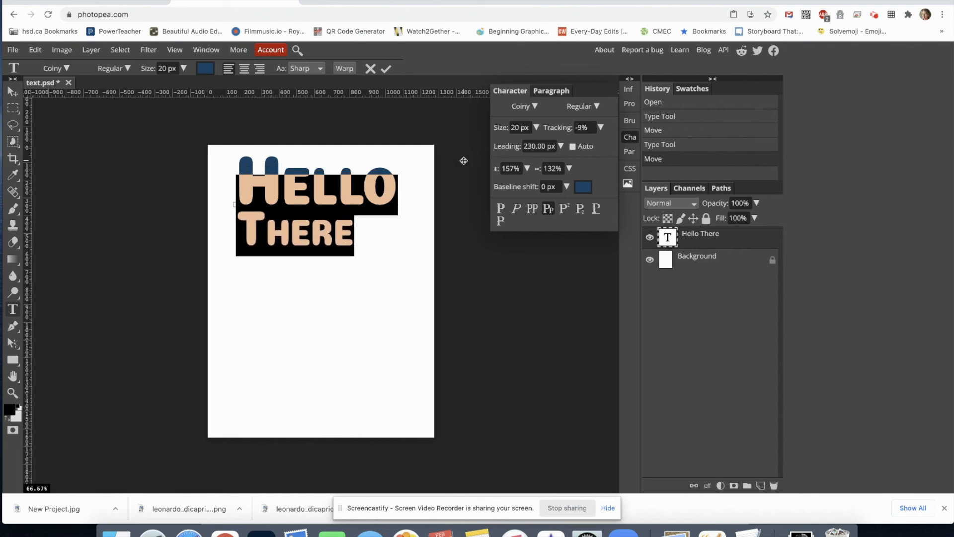
pyautogui.click(386, 69)
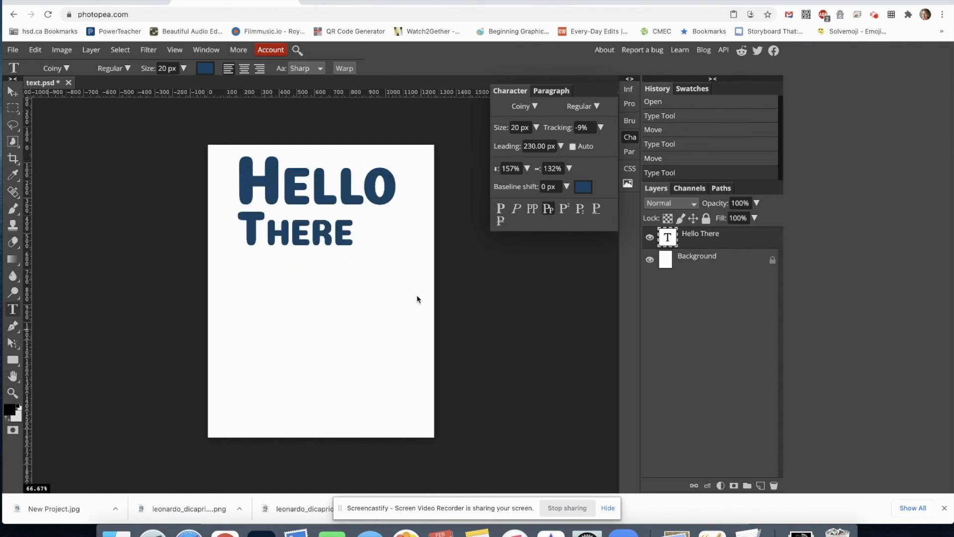